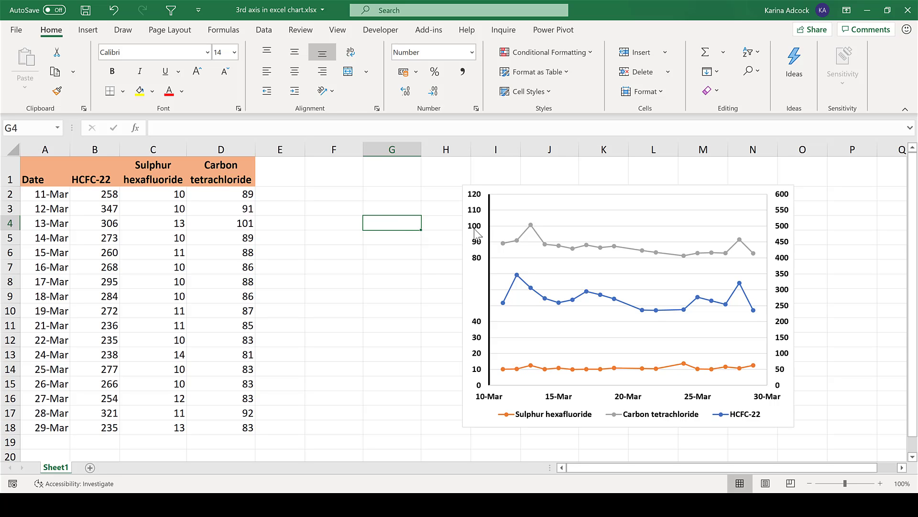
- Switch the vertical axis line from solid to Gradient line under Format Axis > Fill & Line
double_click(475, 234)
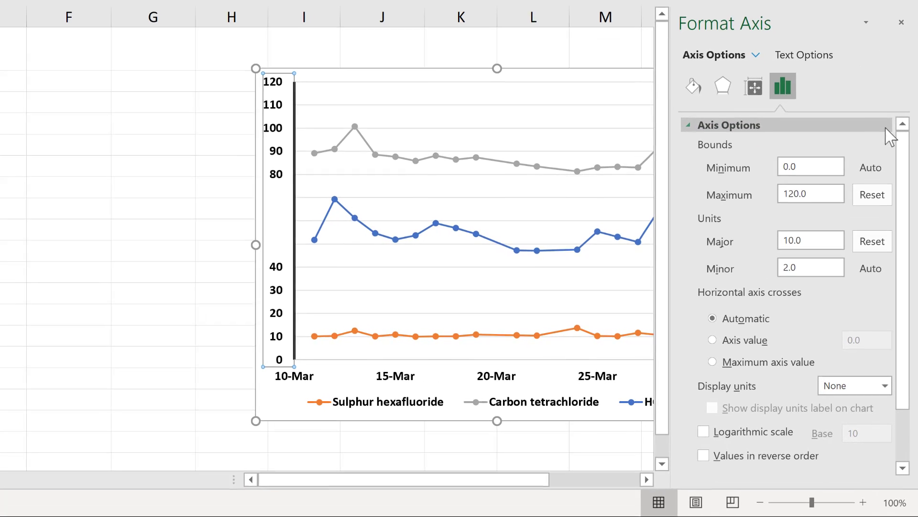
click(697, 82)
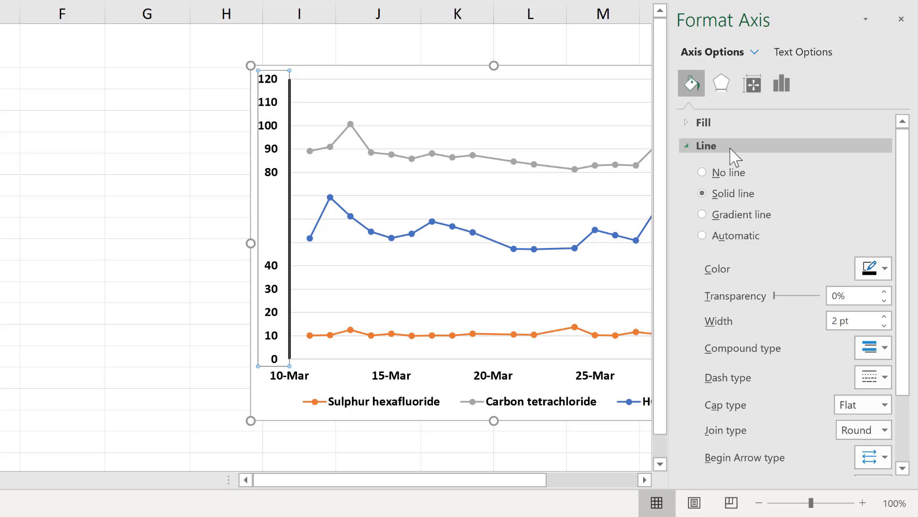
click(738, 215)
- Delete the extra middle stops from the axis line gradient
scroll(751, 221, down, 5)
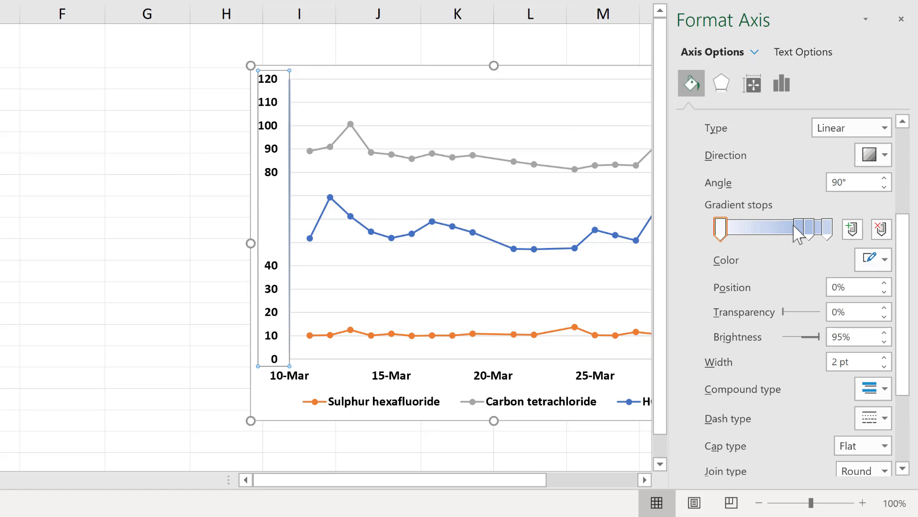
click(799, 228)
click(881, 228)
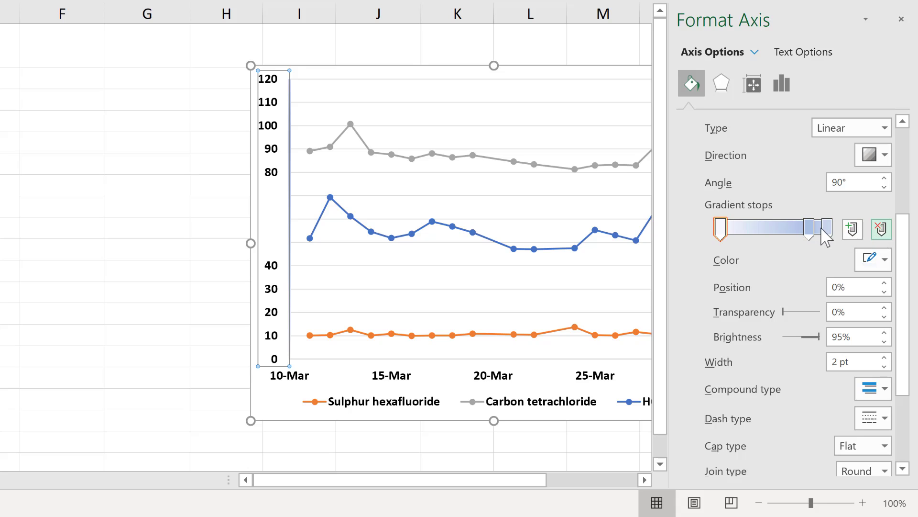
click(809, 227)
click(882, 229)
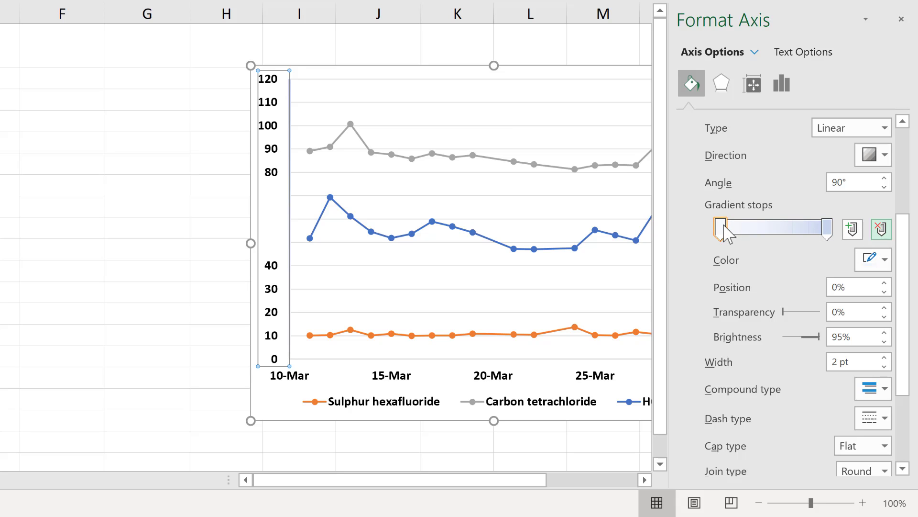
- Make the first gradient stop white at Position 50%
click(871, 260)
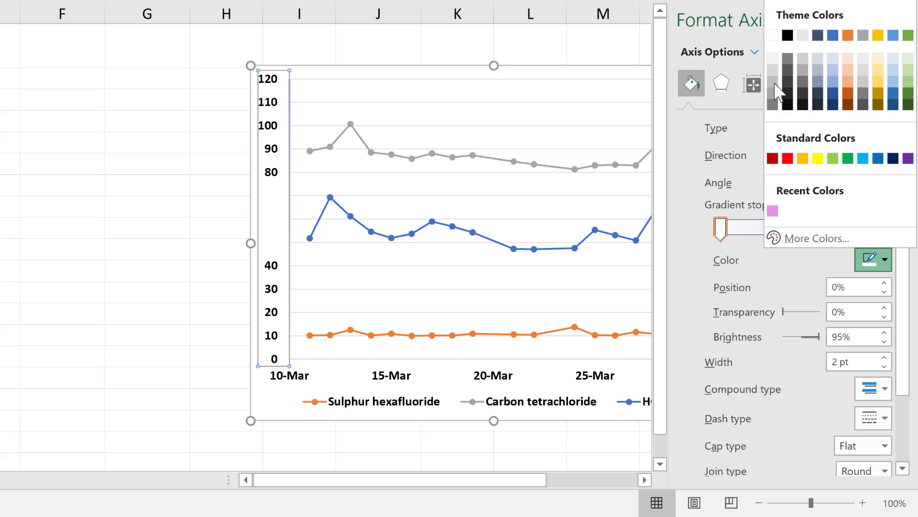
click(772, 35)
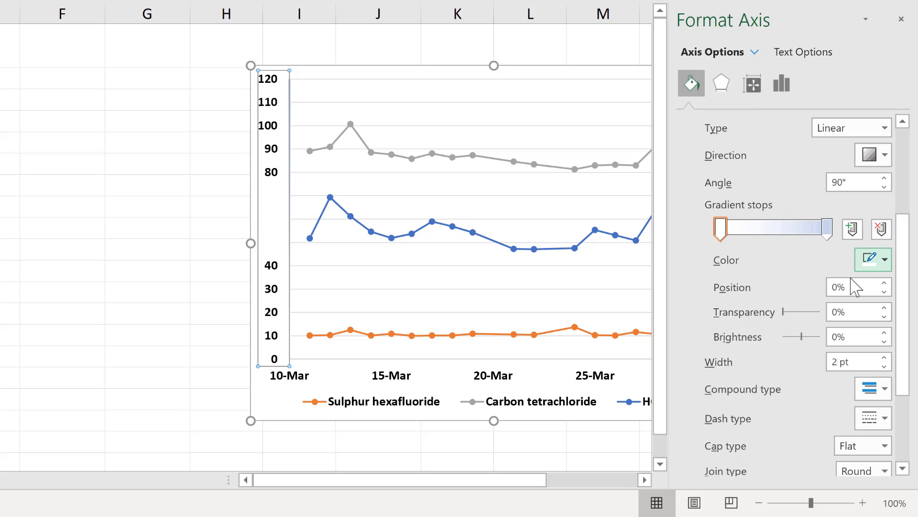
drag(854, 287, 818, 287)
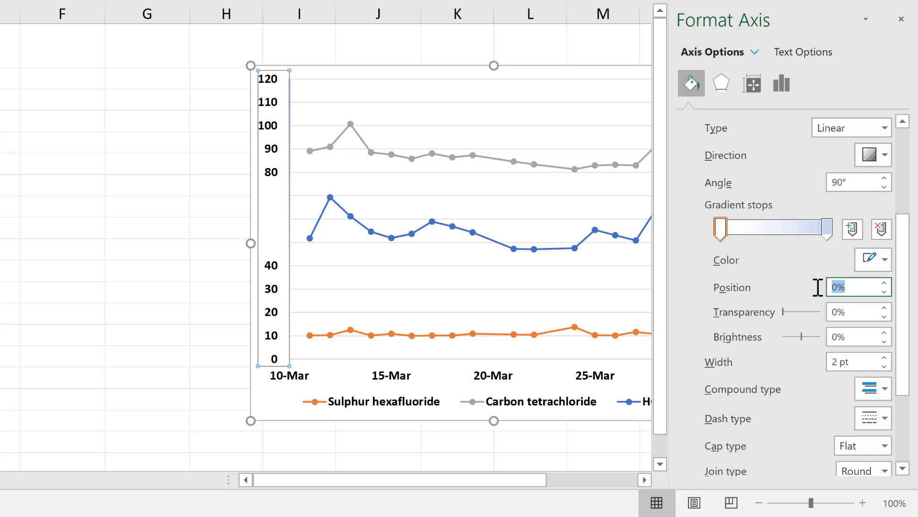
text(50)
key(Return)
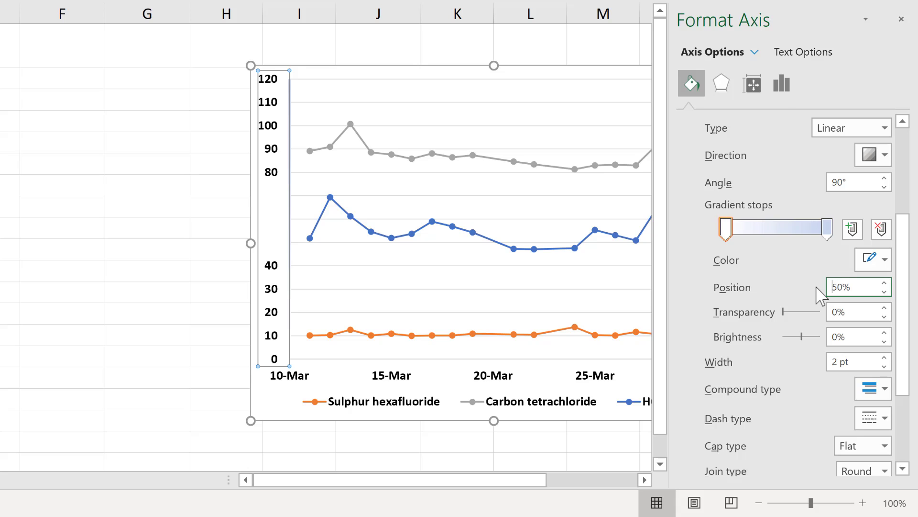
- Make the last gradient stop black at Position 50%
click(827, 229)
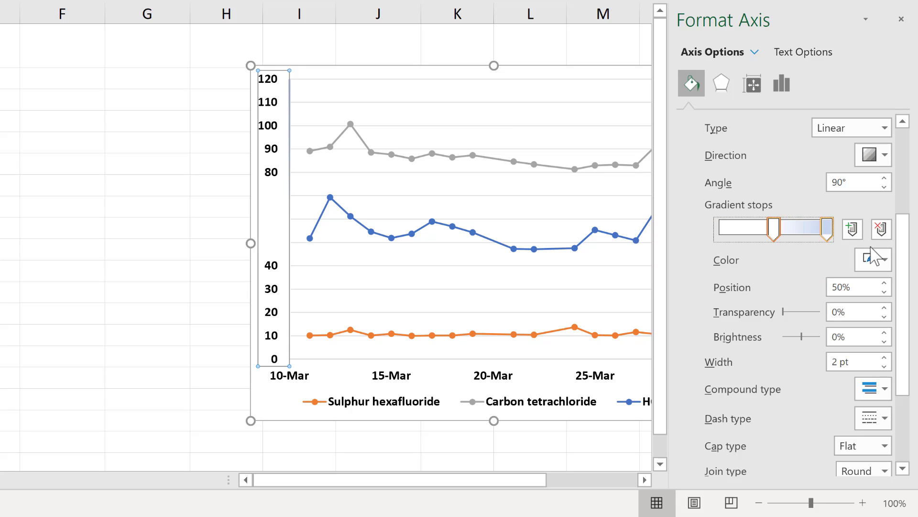
click(870, 258)
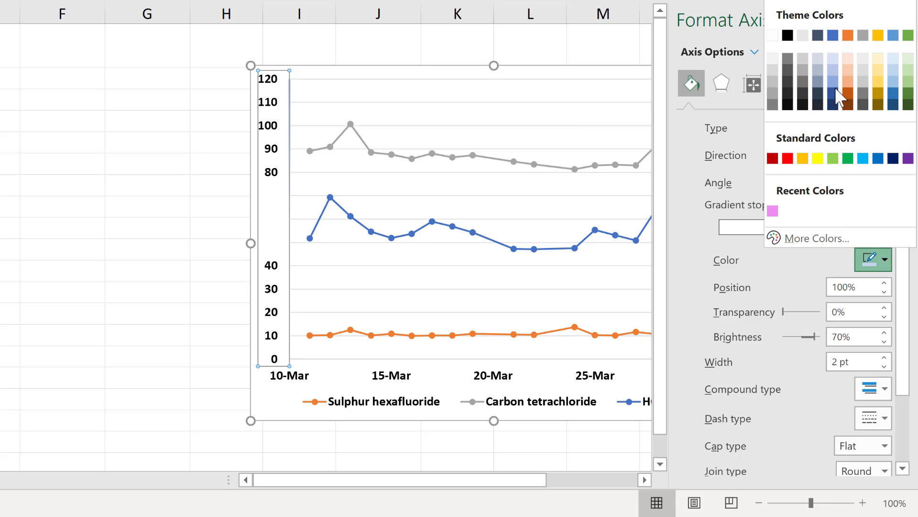
click(788, 36)
drag(856, 287, 810, 285)
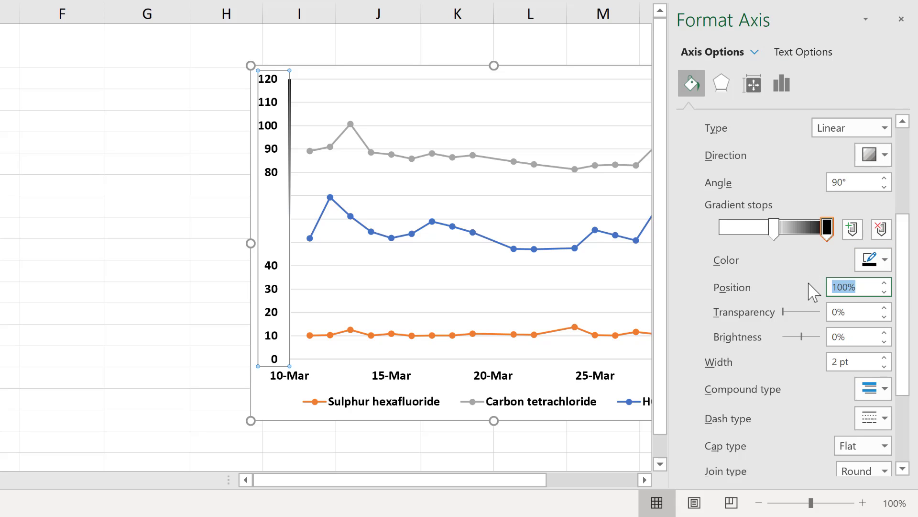
text(50)
key(Return)
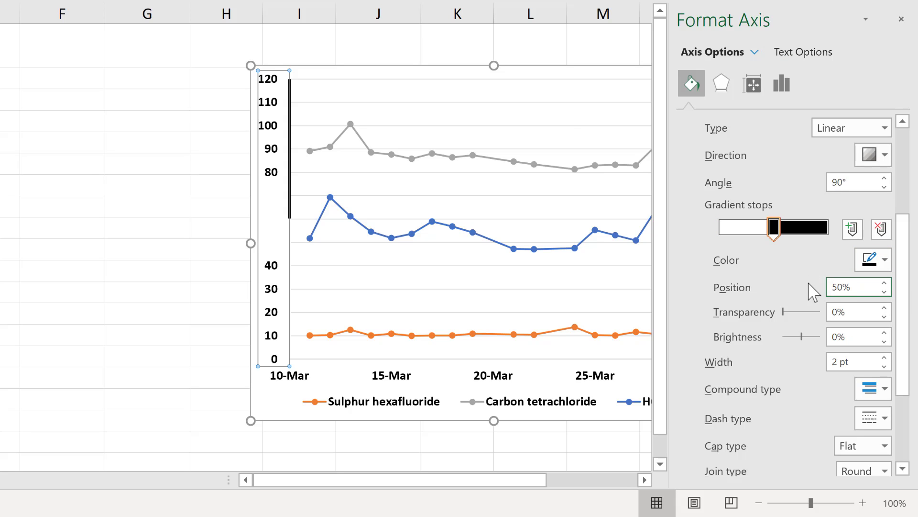
- Select an empty part of the chart so the pane shows Format Chart Area
click(416, 70)
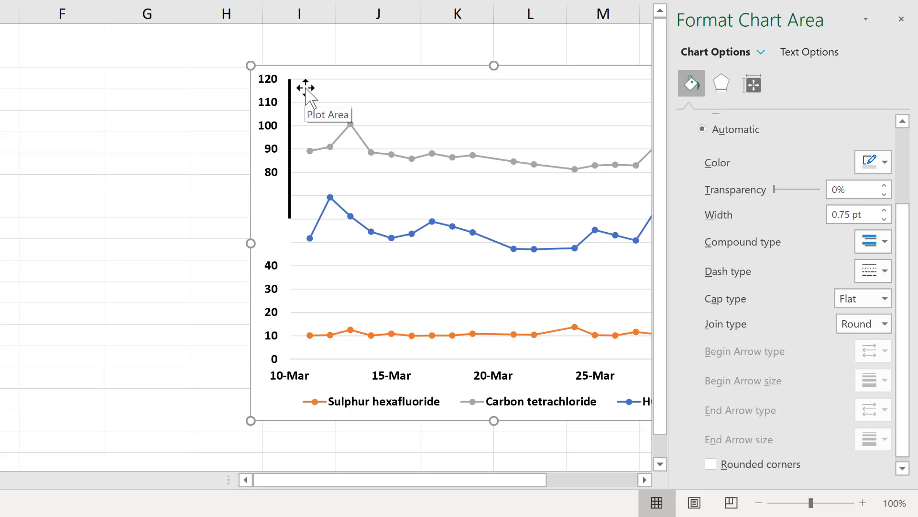
- Reselect the vertical axis, slide the black stop to 68%, and color the 50% stop black
click(290, 101)
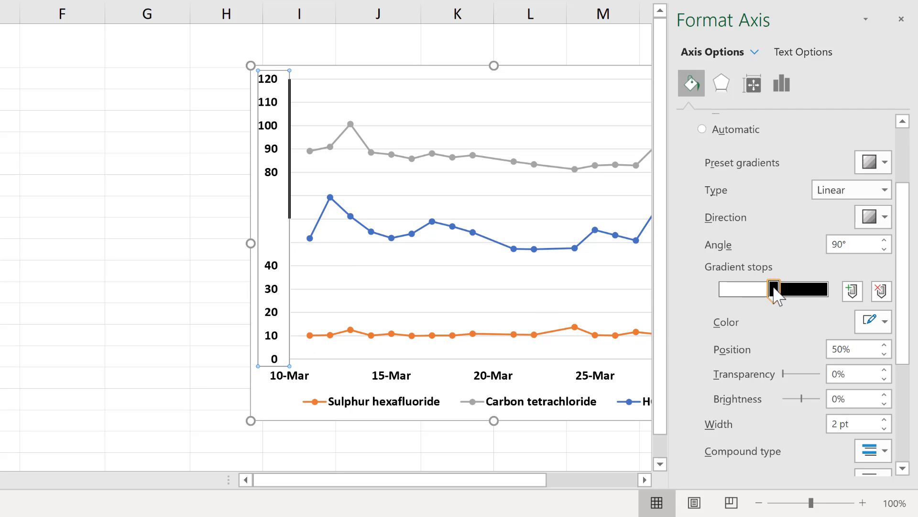
drag(774, 294, 793, 295)
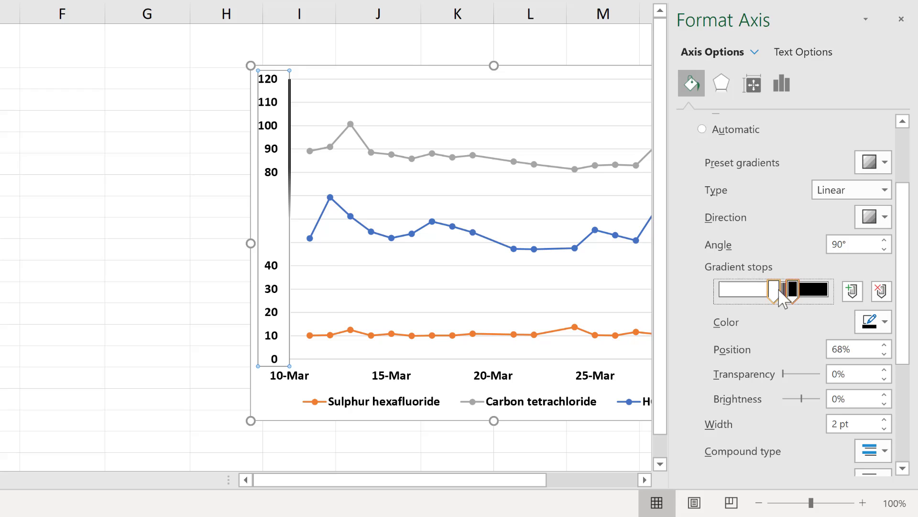
click(781, 298)
click(872, 323)
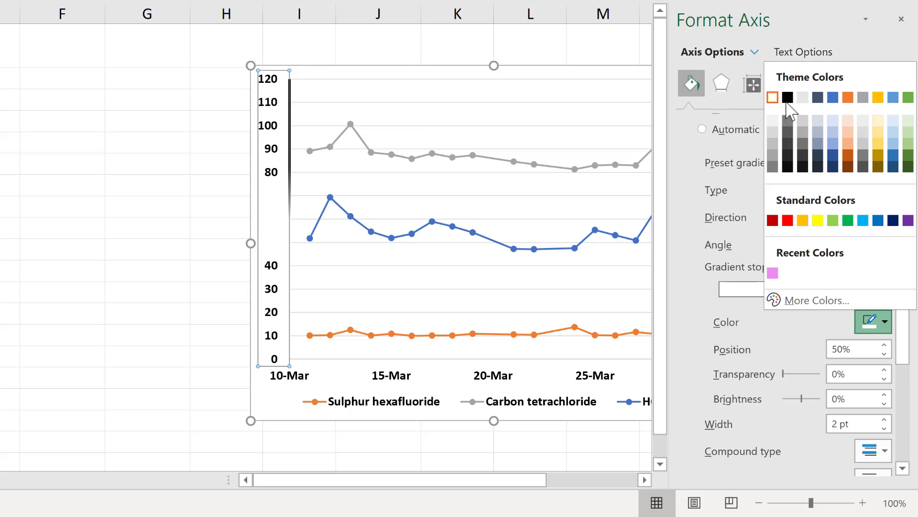
click(793, 167)
- Color the 68% stop white and set its Position to 50%
click(793, 294)
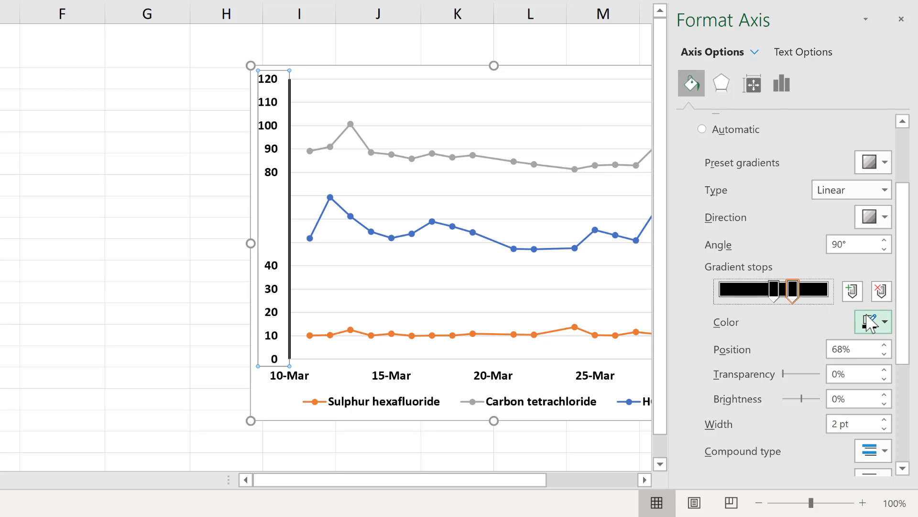
click(873, 322)
click(773, 97)
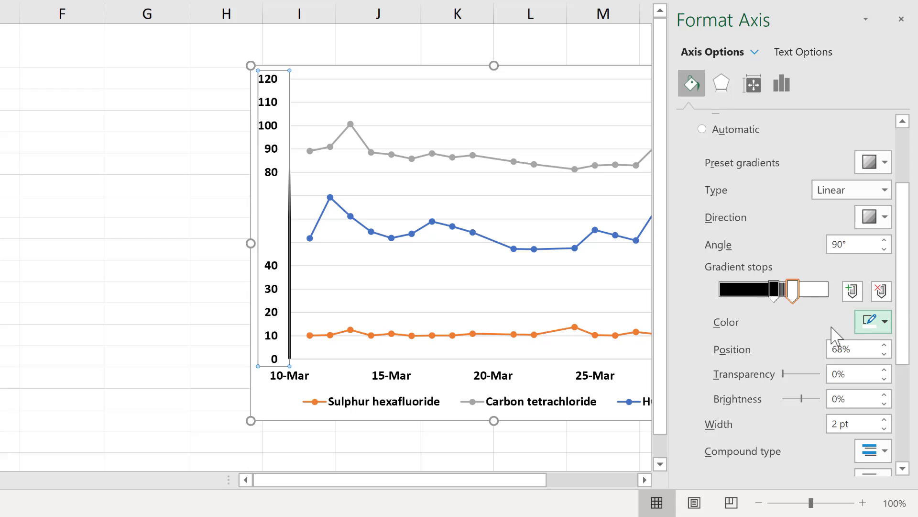
drag(842, 344, 826, 349)
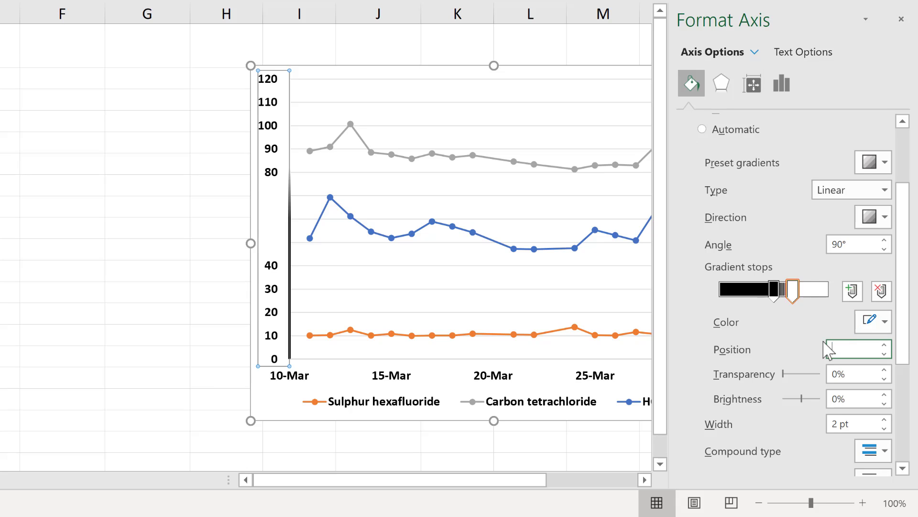
text(50)
key(Return)
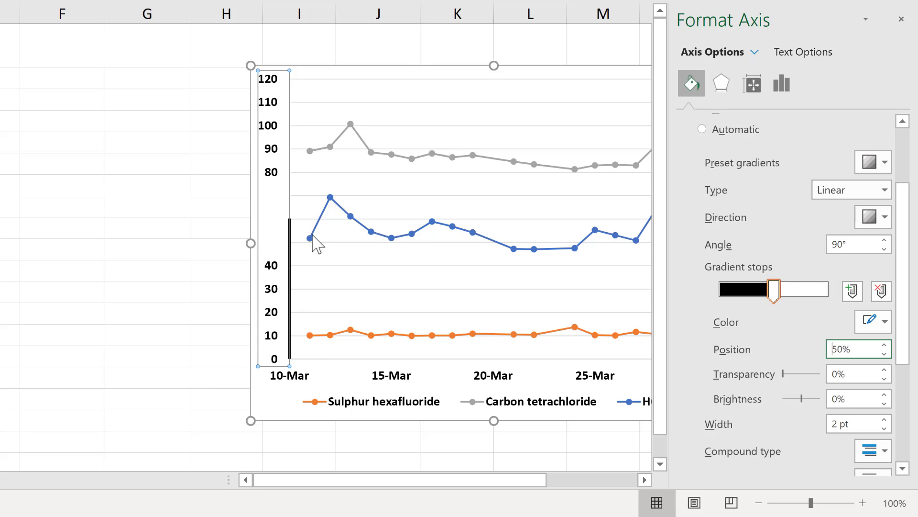
- Try the 270° gradient direction, then set the axis gradient Angle back to 90°
click(869, 217)
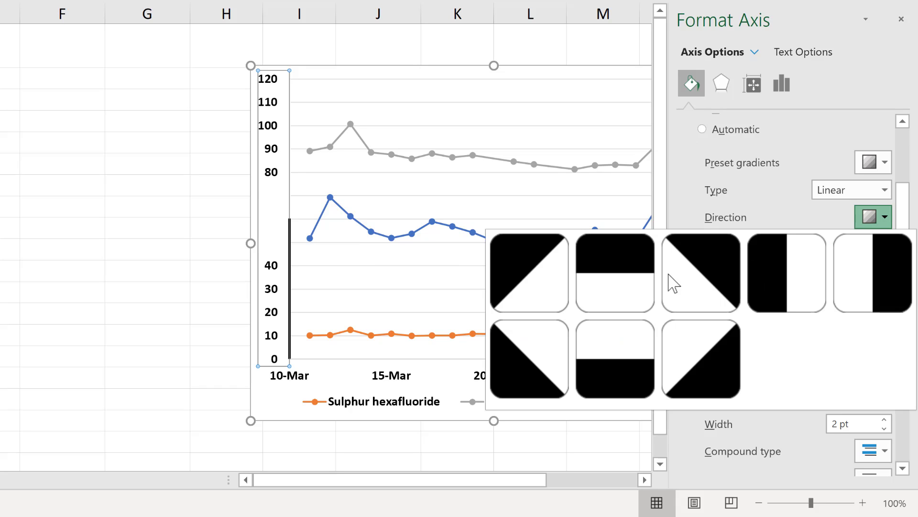
click(613, 350)
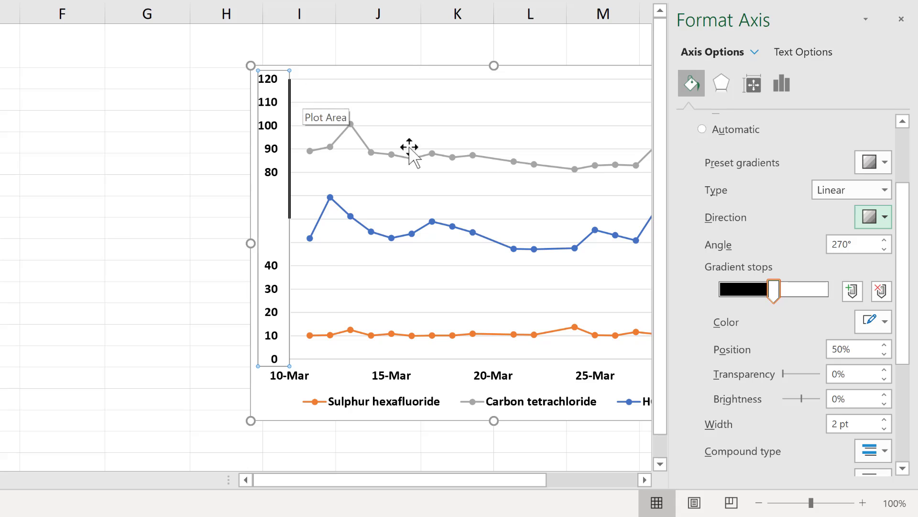
double_click(854, 245)
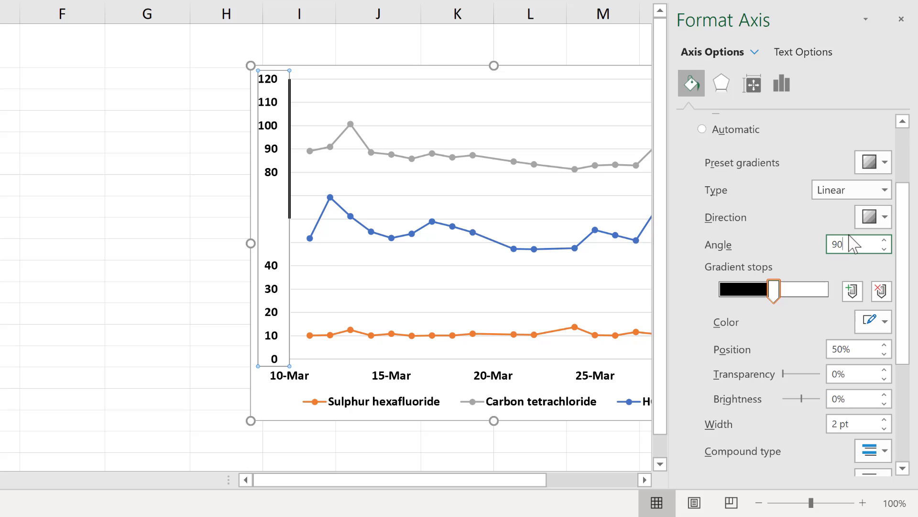
text(90)
key(Return)
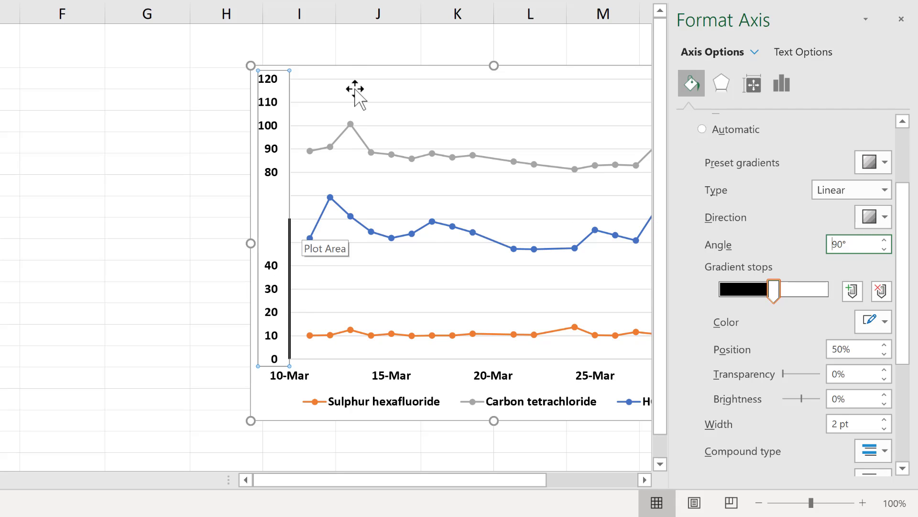
- Give the chart area a solid light orange fill
click(349, 70)
scroll(762, 156, up, 3)
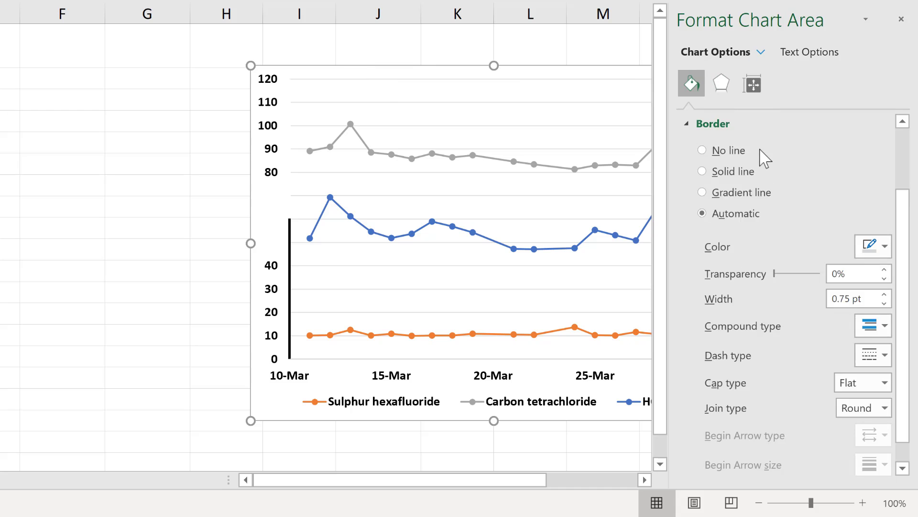
click(729, 122)
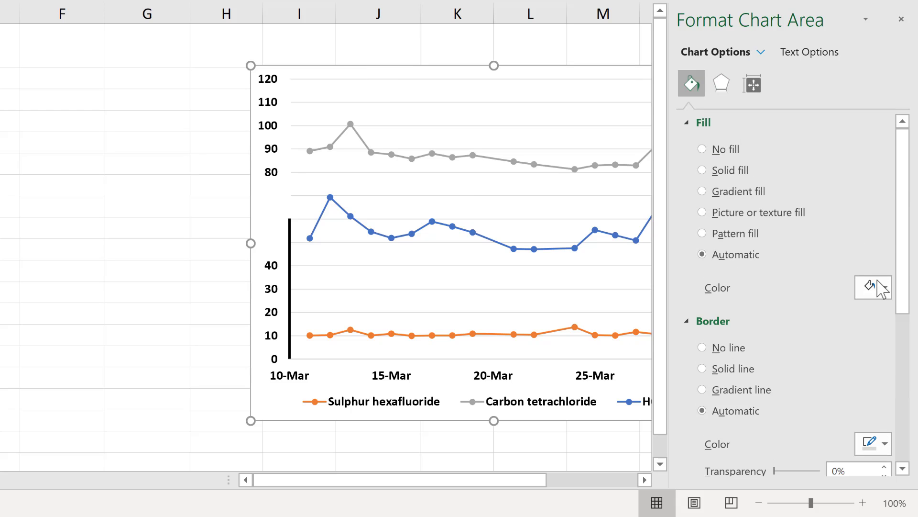
click(883, 286)
click(848, 110)
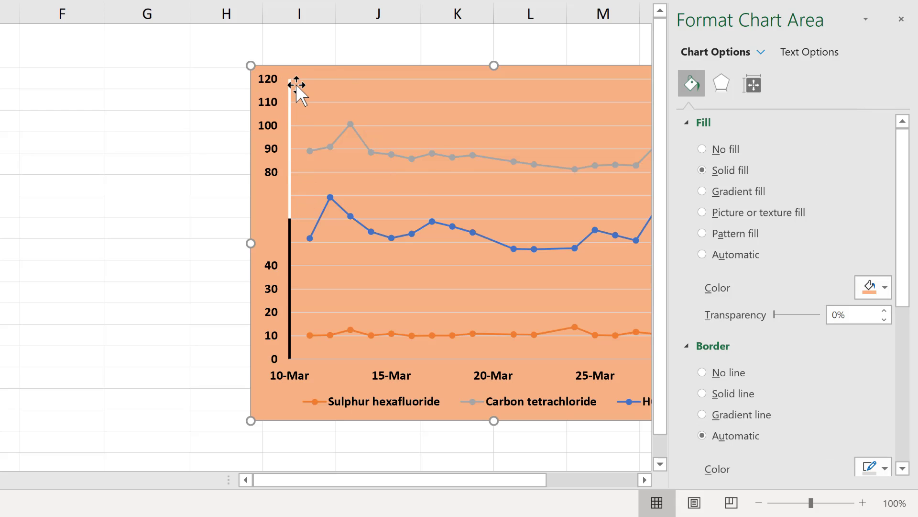
- Set the axis gradient's upper stop to 100% Transparency and return its Position to 50%
click(267, 98)
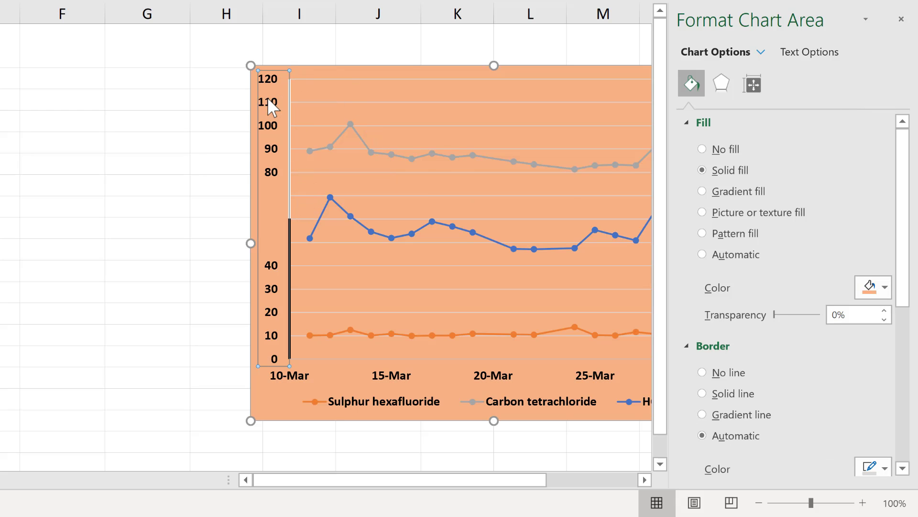
click(694, 125)
scroll(794, 311, down, 2)
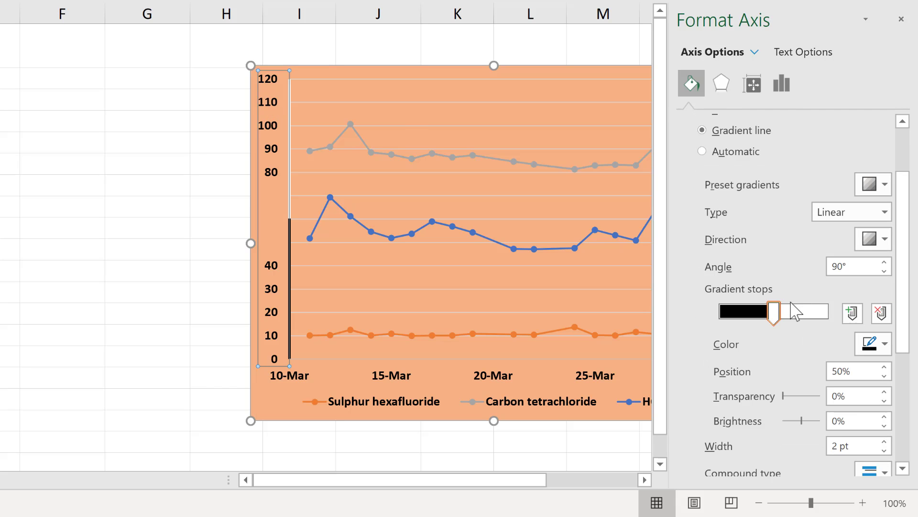
drag(780, 310, 796, 328)
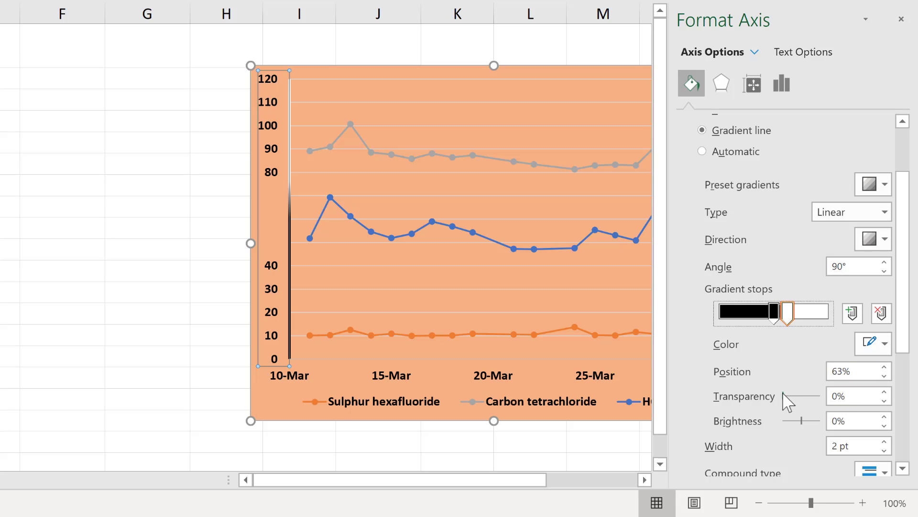
drag(783, 395, 845, 400)
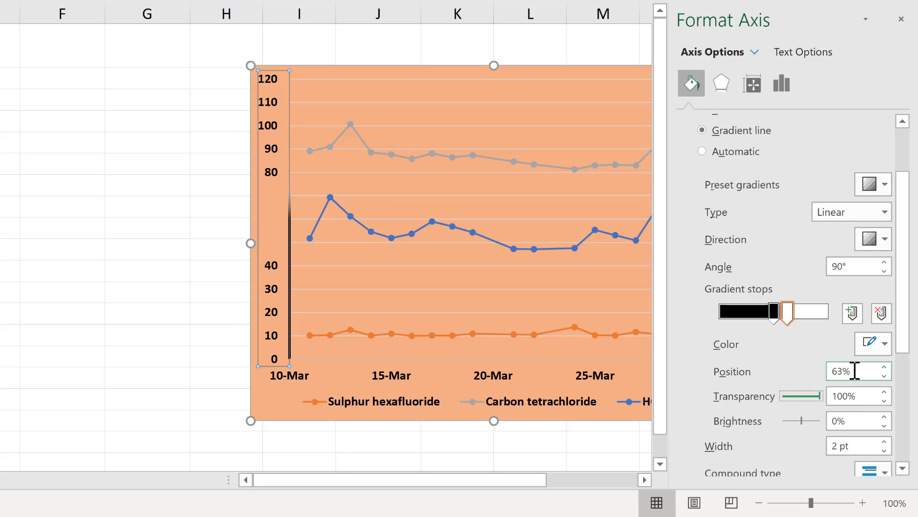
click(820, 371)
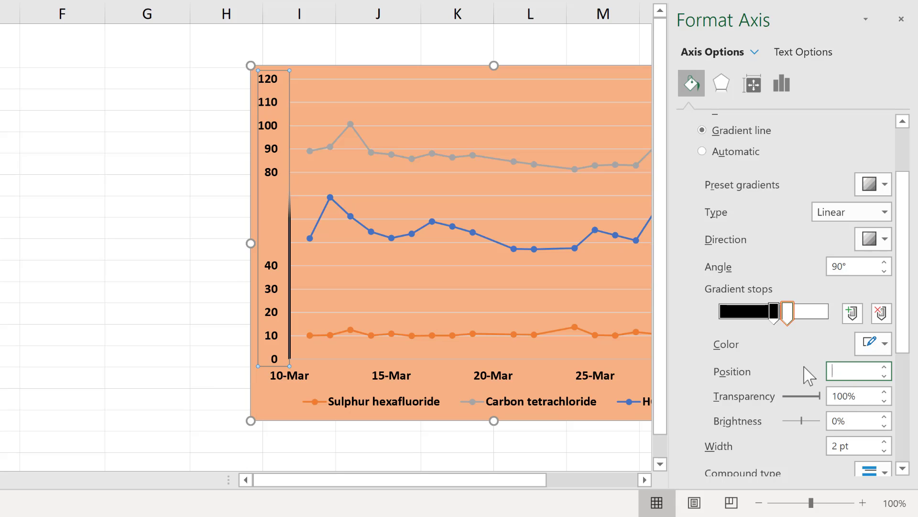
text(50)
key(Return)
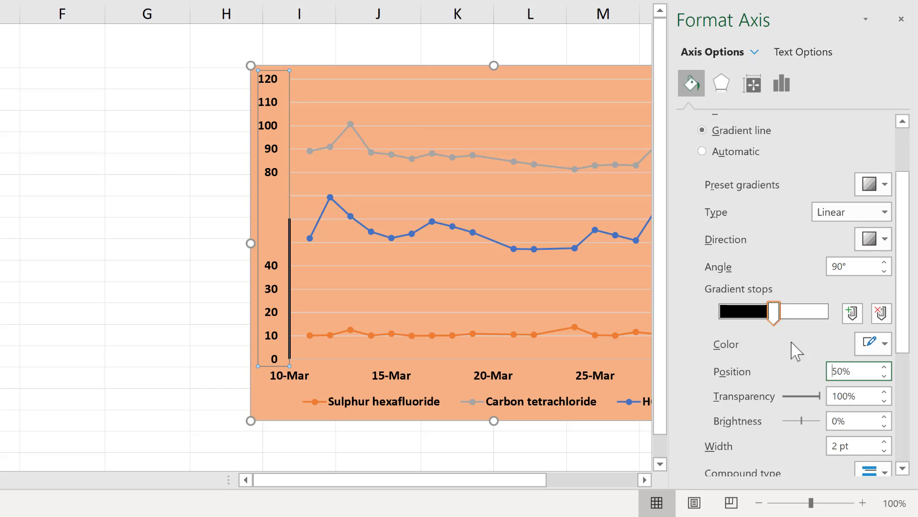
- Change the chart area fill color back to White
click(336, 109)
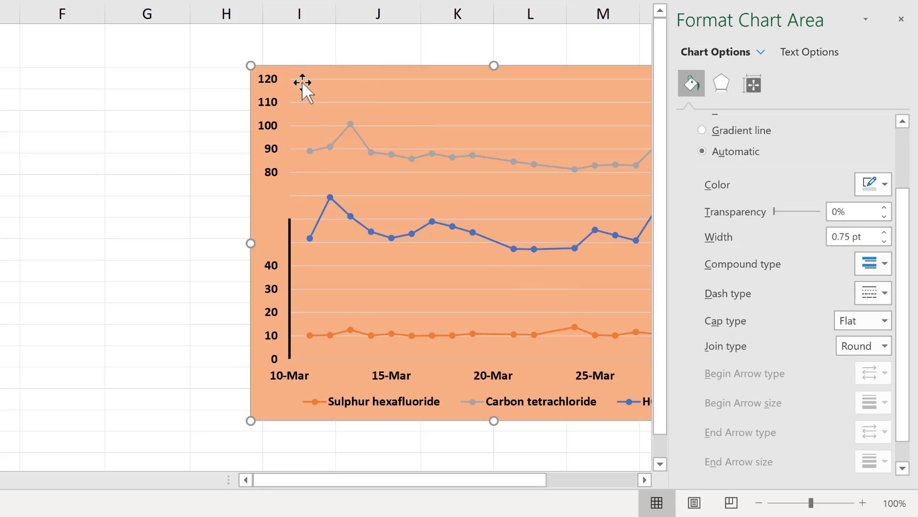
scroll(766, 143, up, 3)
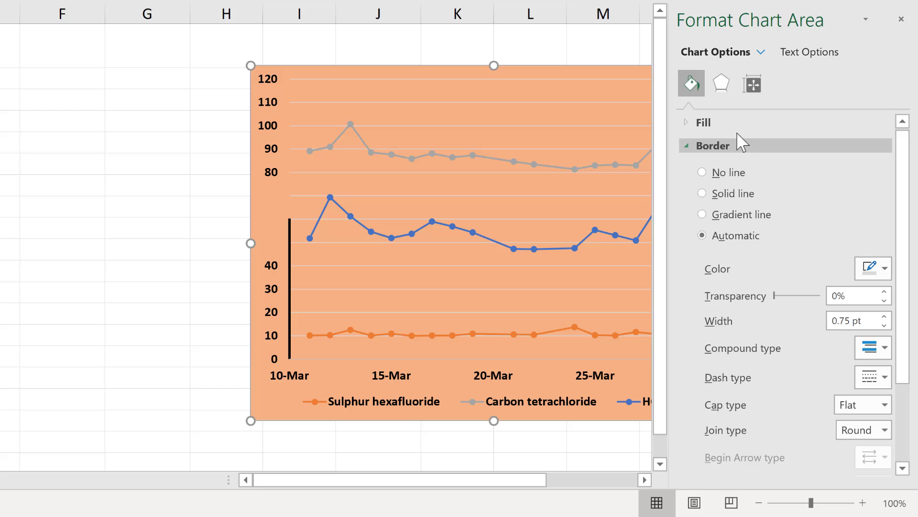
click(756, 125)
click(869, 290)
click(773, 63)
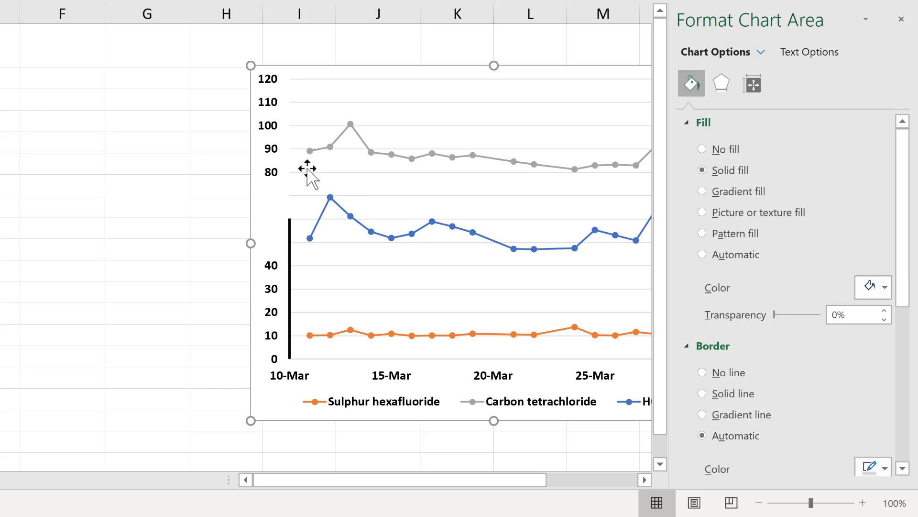
- Reselect the vertical axis, scroll to its gradient stops, and widen the formatting pane
click(275, 105)
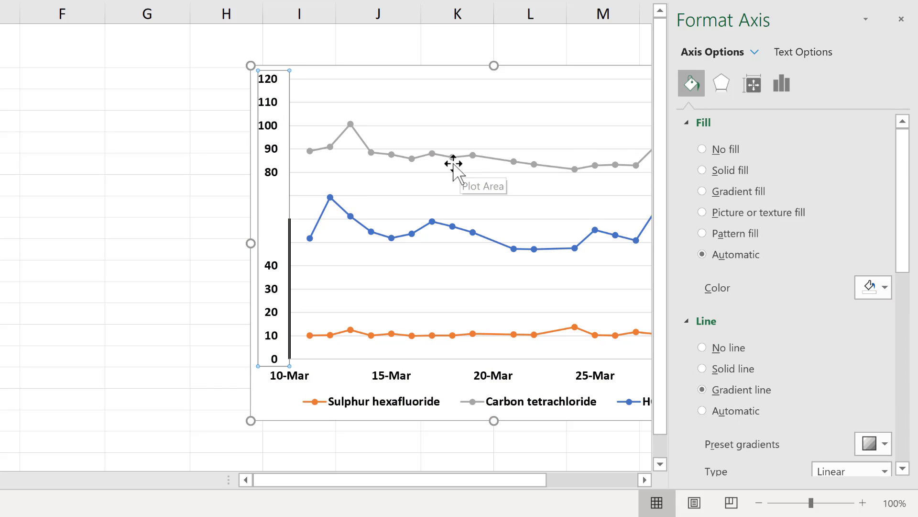
scroll(412, 196, down, 2)
scroll(389, 195, up, 2)
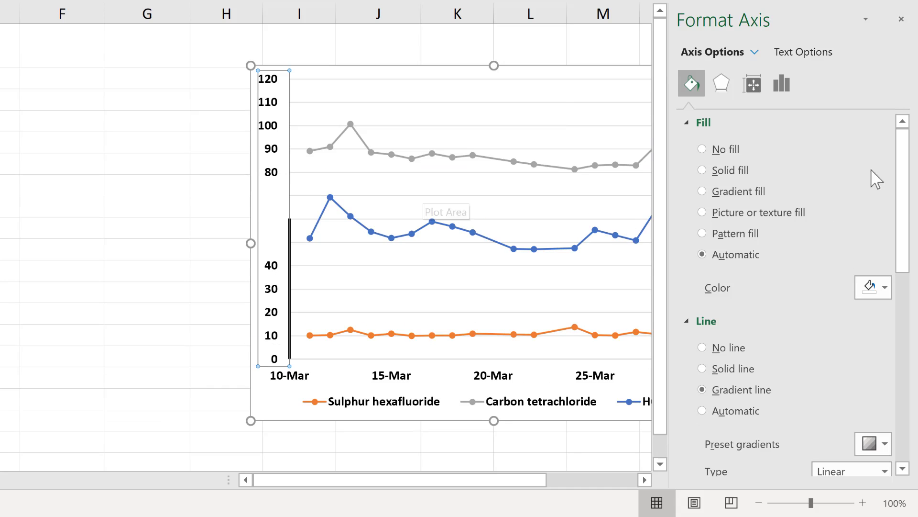
drag(908, 205, 904, 354)
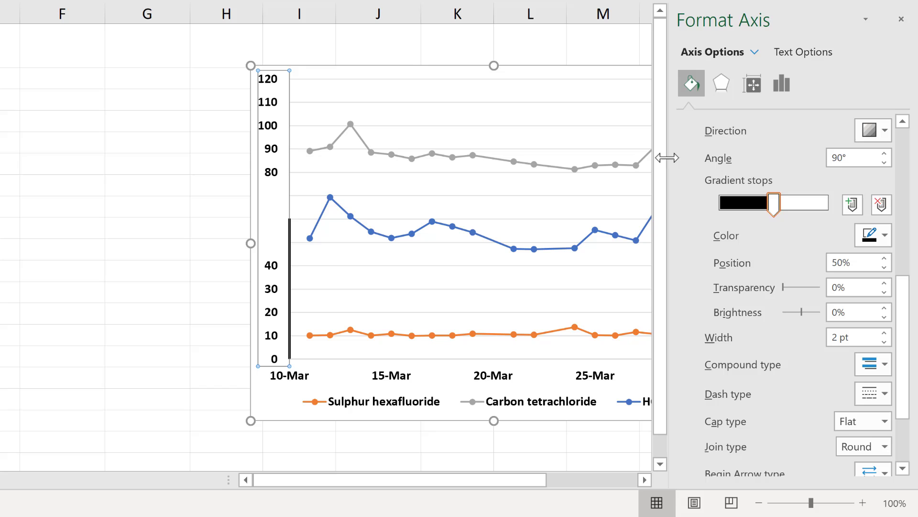
drag(666, 156, 488, 178)
- Add two gradient stops to the axis line and place them at 91% and 78%
scroll(755, 274, up, 2)
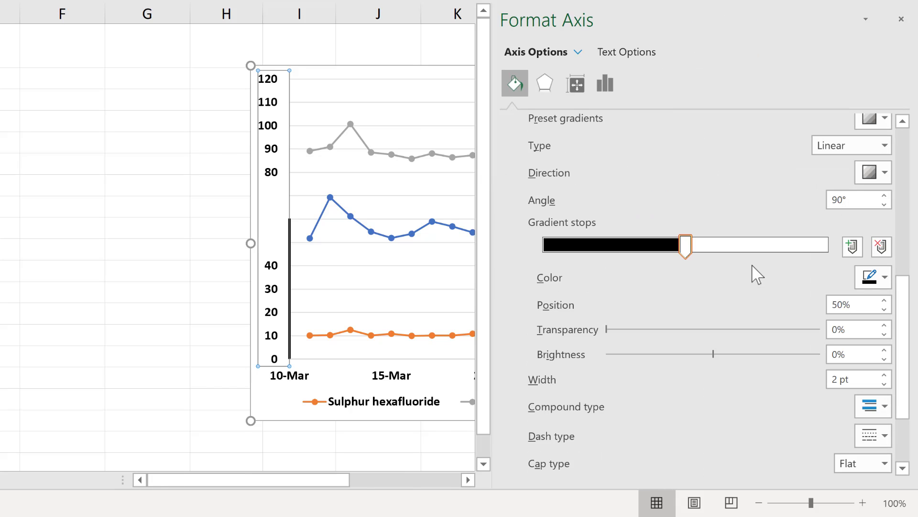
click(853, 246)
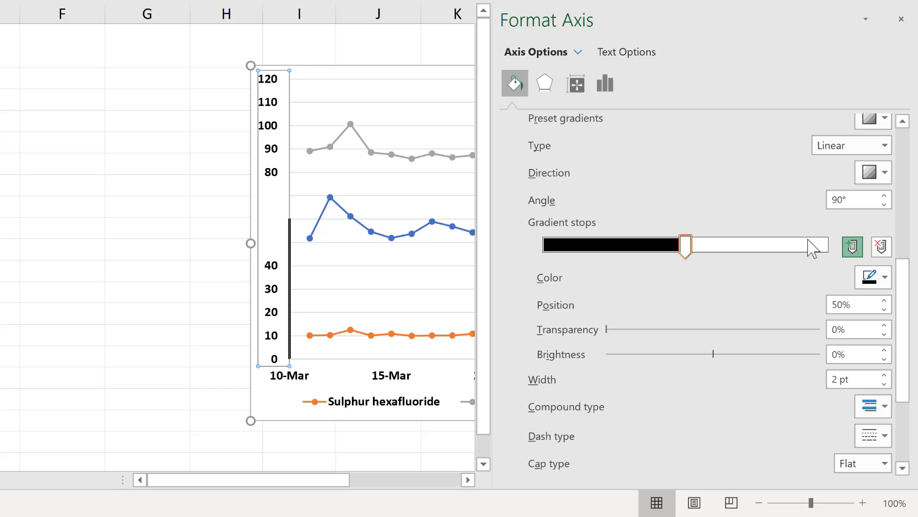
click(853, 246)
drag(548, 246, 794, 254)
drag(617, 254, 765, 248)
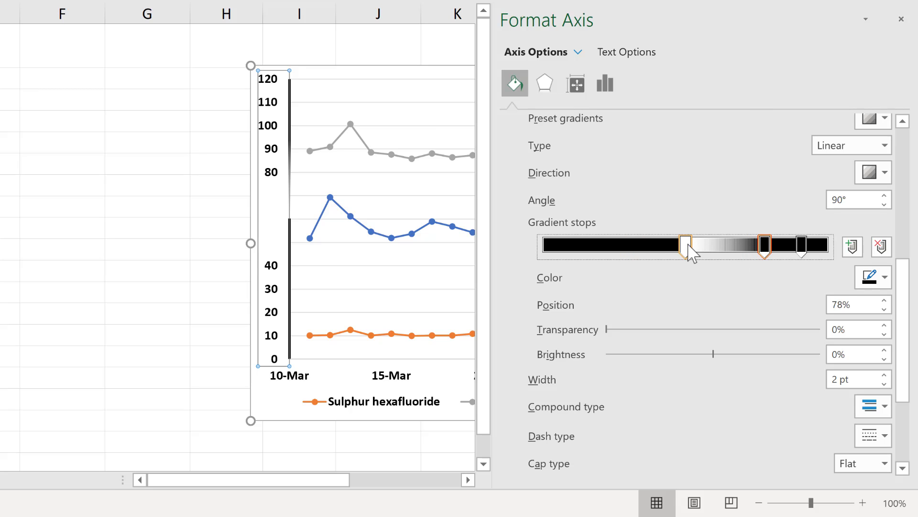
- Move both the transparent stop and the black stop from 50% to Position 33%
click(688, 244)
click(815, 299)
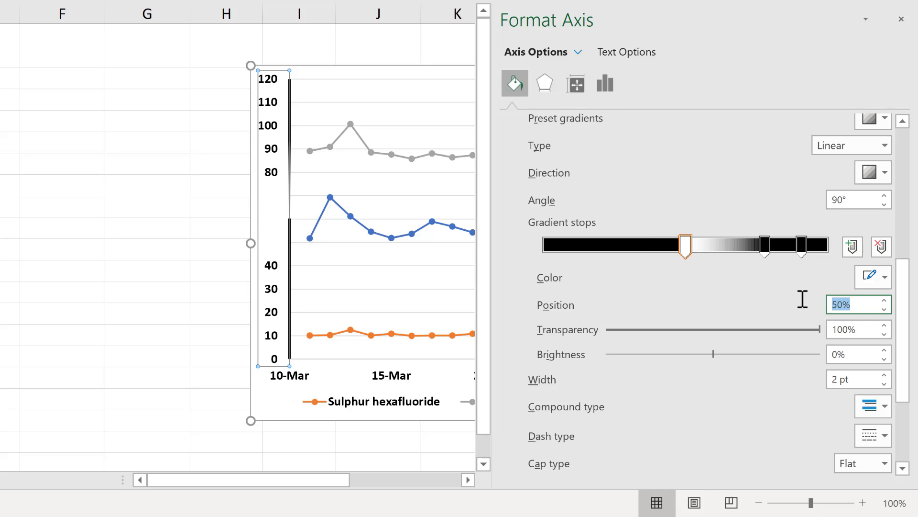
text(33)
key(Return)
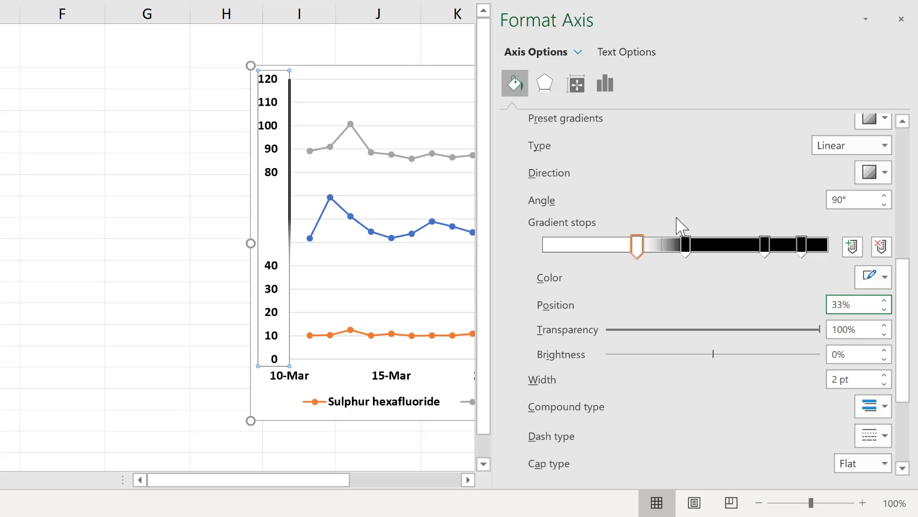
click(687, 252)
drag(857, 304, 805, 298)
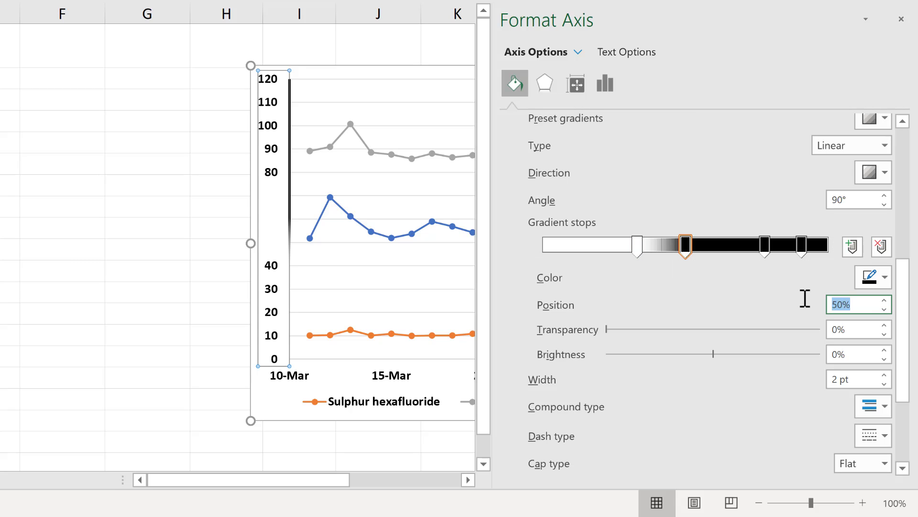
text(33)
key(Return)
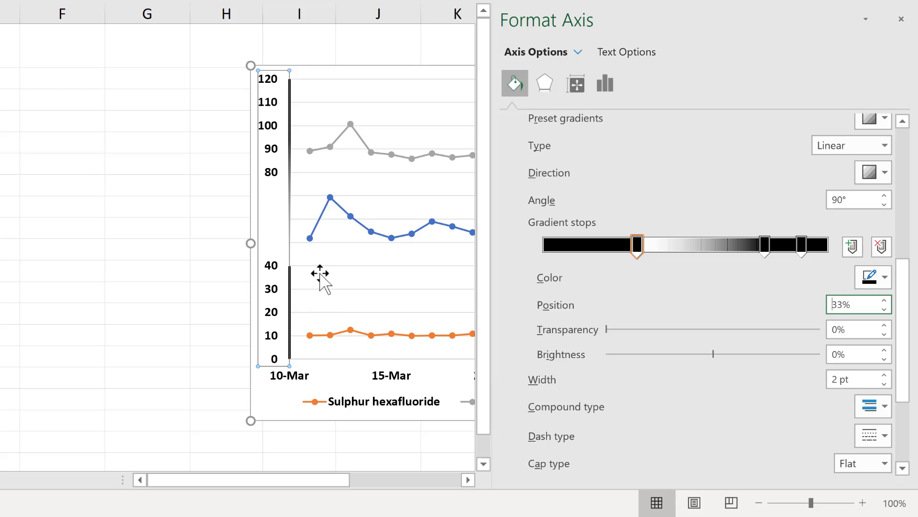
- Make the 78% stop white at Position 66%, and move the 91% black stop to 66%
click(761, 246)
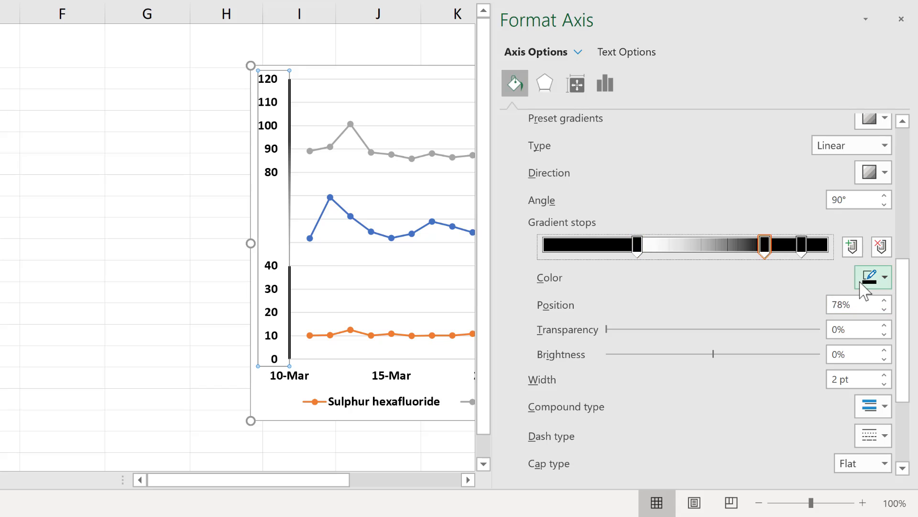
click(873, 276)
click(772, 53)
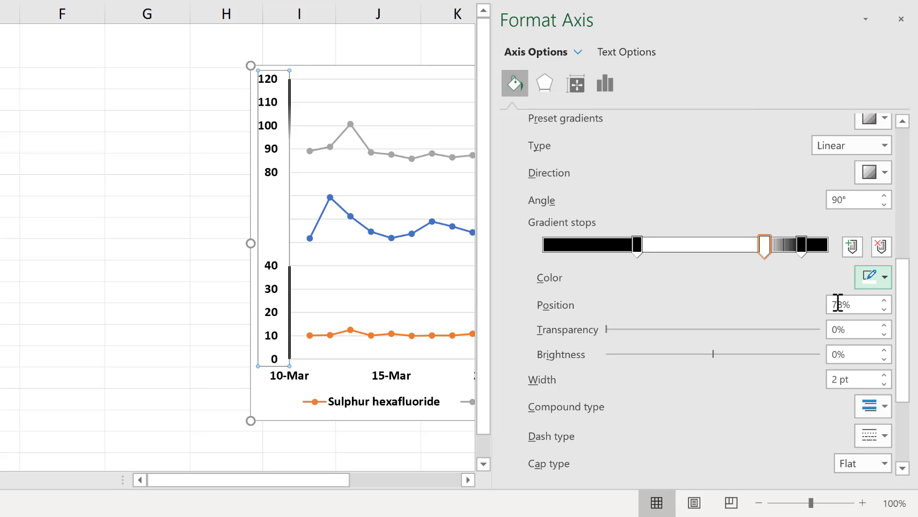
key(Tab)
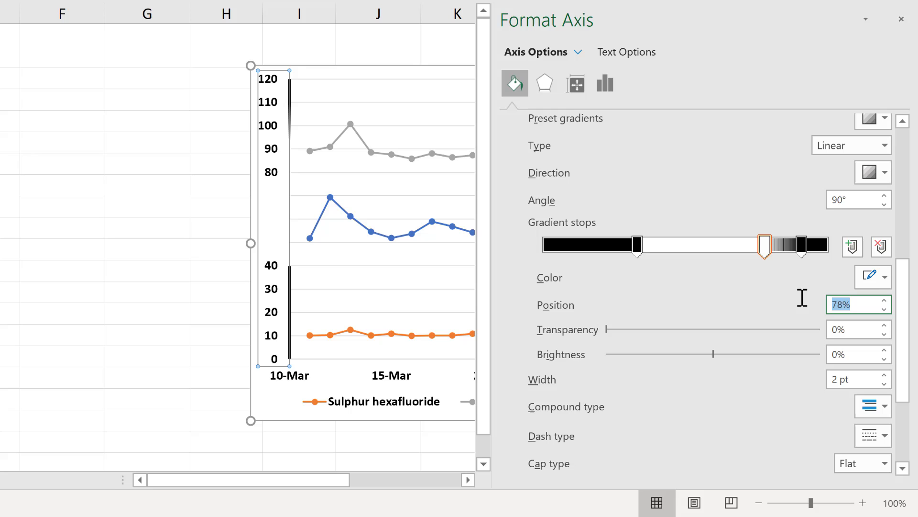
text(66)
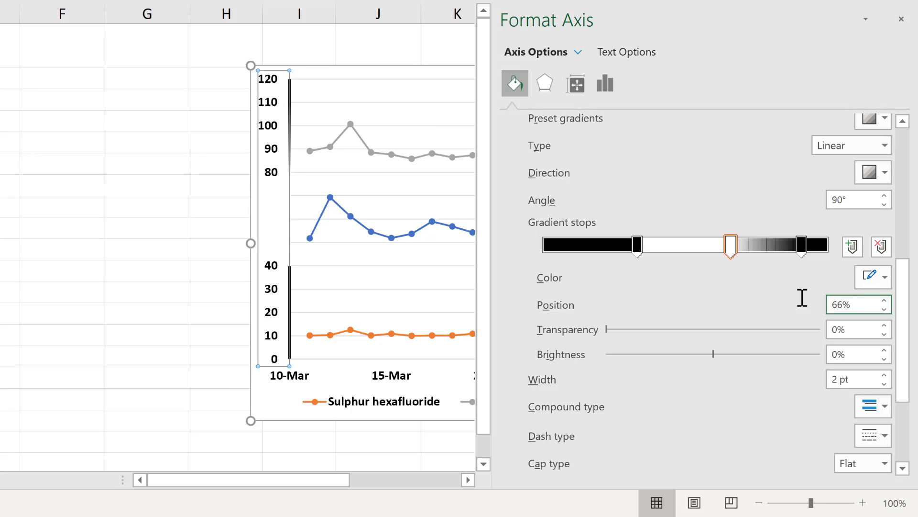
click(802, 251)
drag(861, 306, 810, 298)
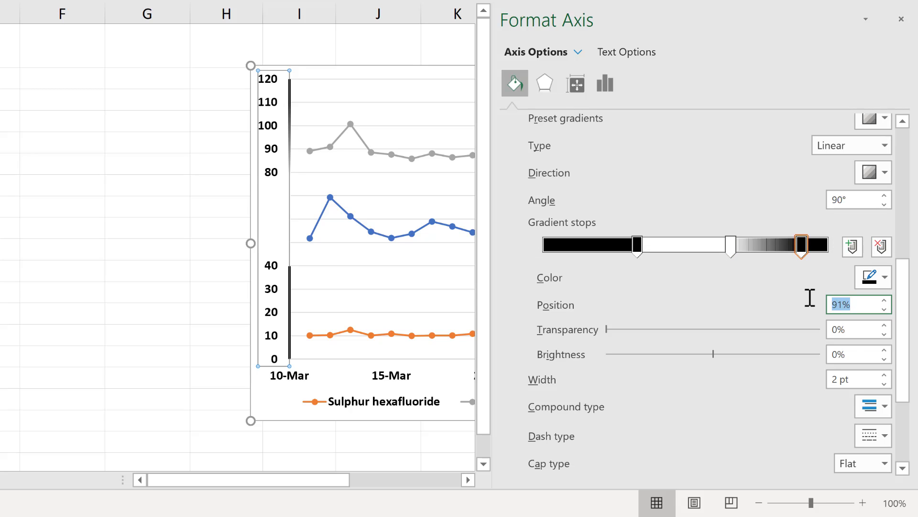
text(66)
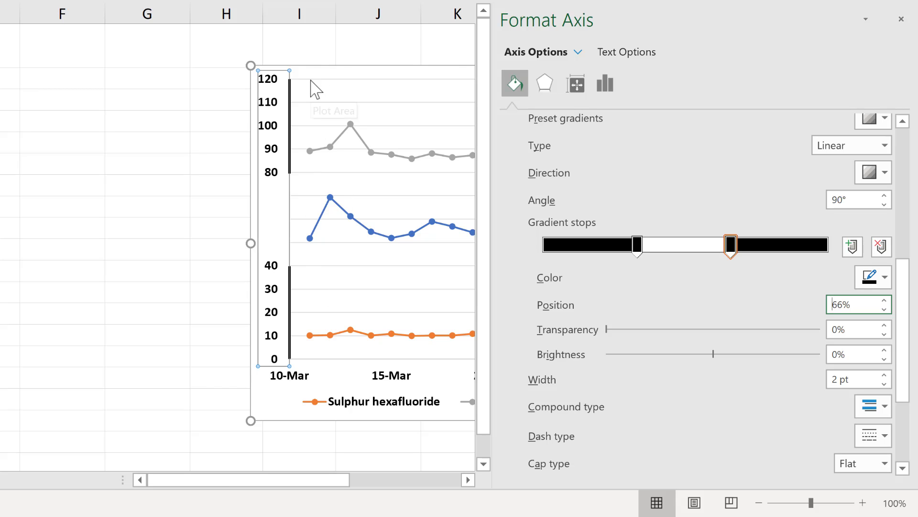
- Close the Format Axis pane and click the chart area to view the finished chart
click(902, 20)
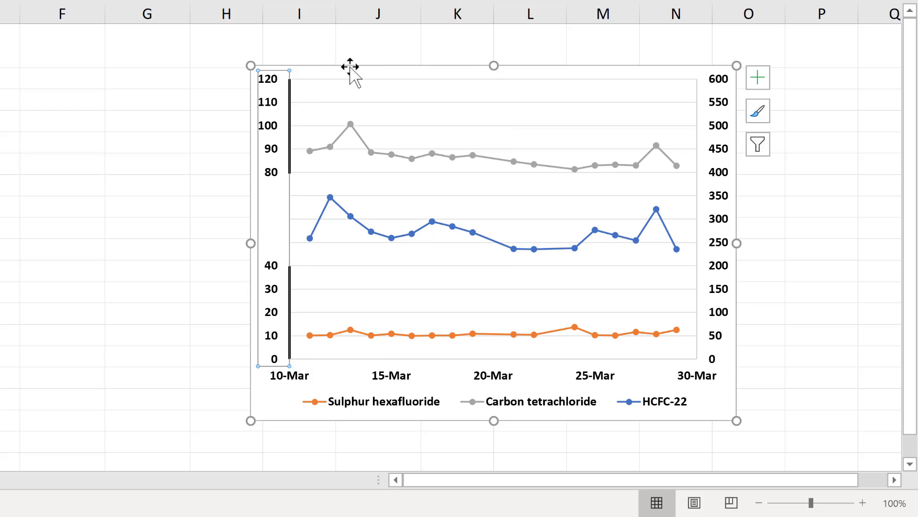
click(351, 68)
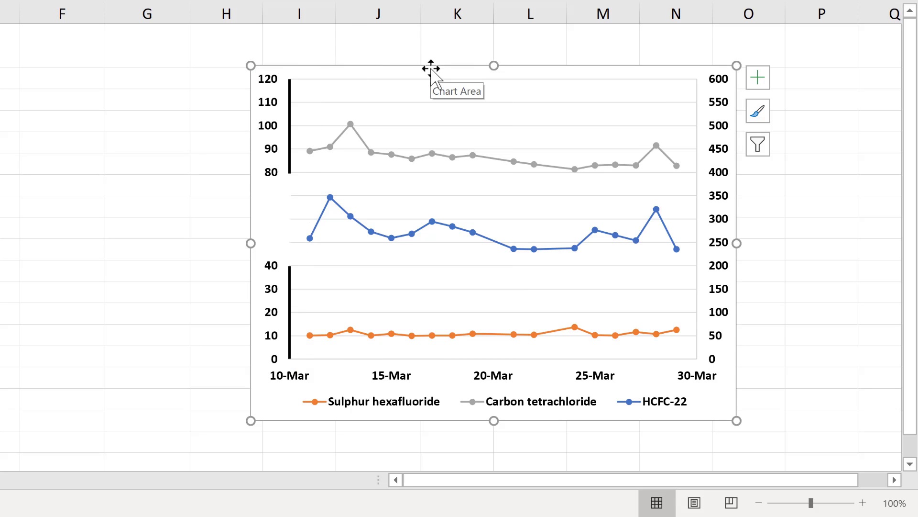